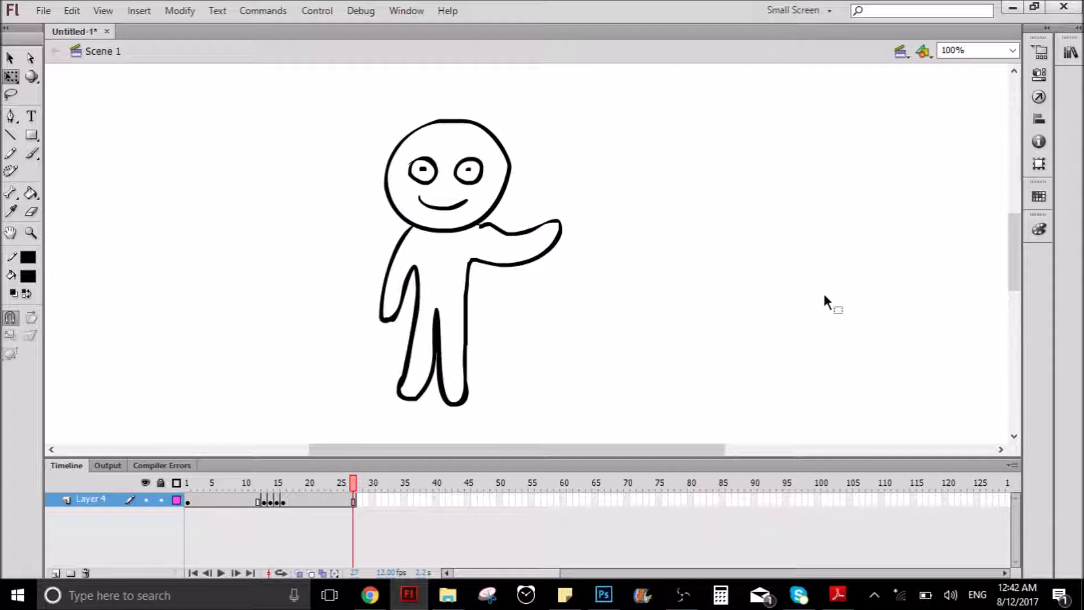
Step: Play the 27-frame waving animation to review the current arm motion
key("Return")
key("Return")
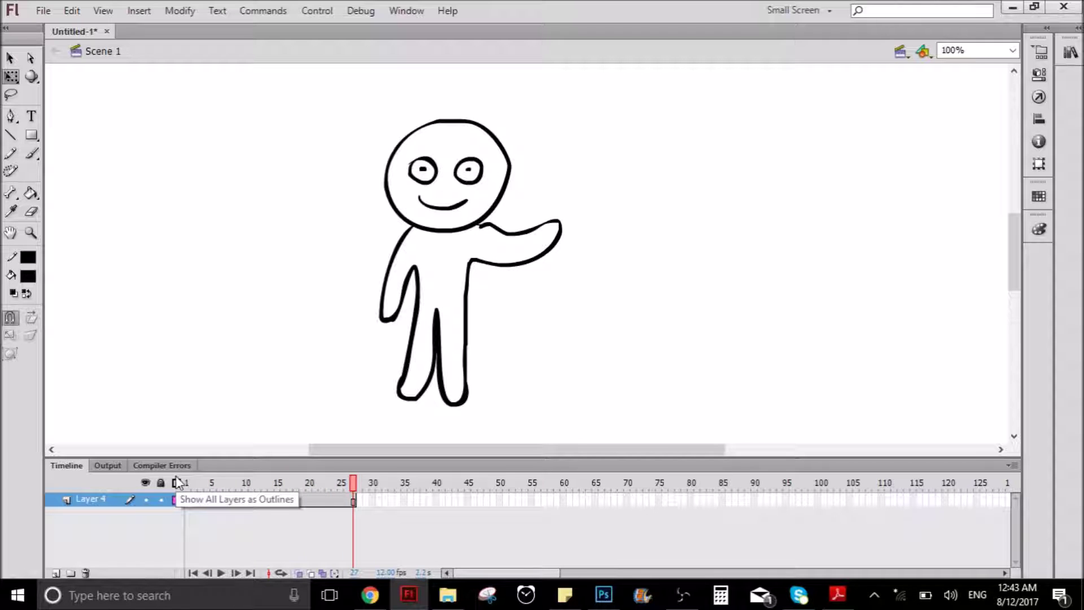
Step: Clear the wave keyframes across frames 1–27 on Layer 4 and scrub to confirm the held pose
double_click(213, 501)
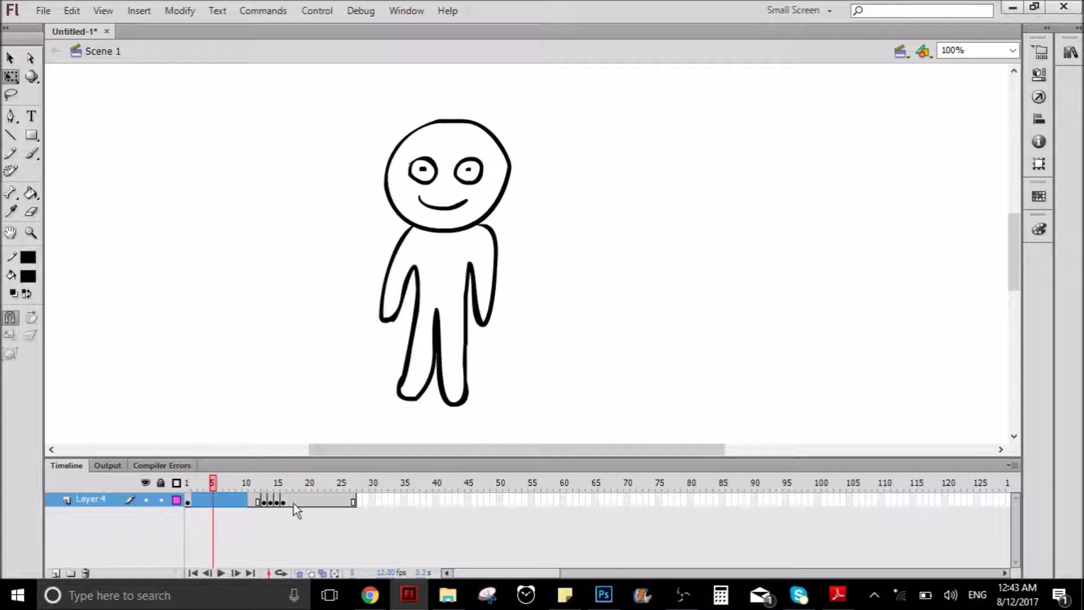
left_click(354, 500, "shift")
right_click(327, 500)
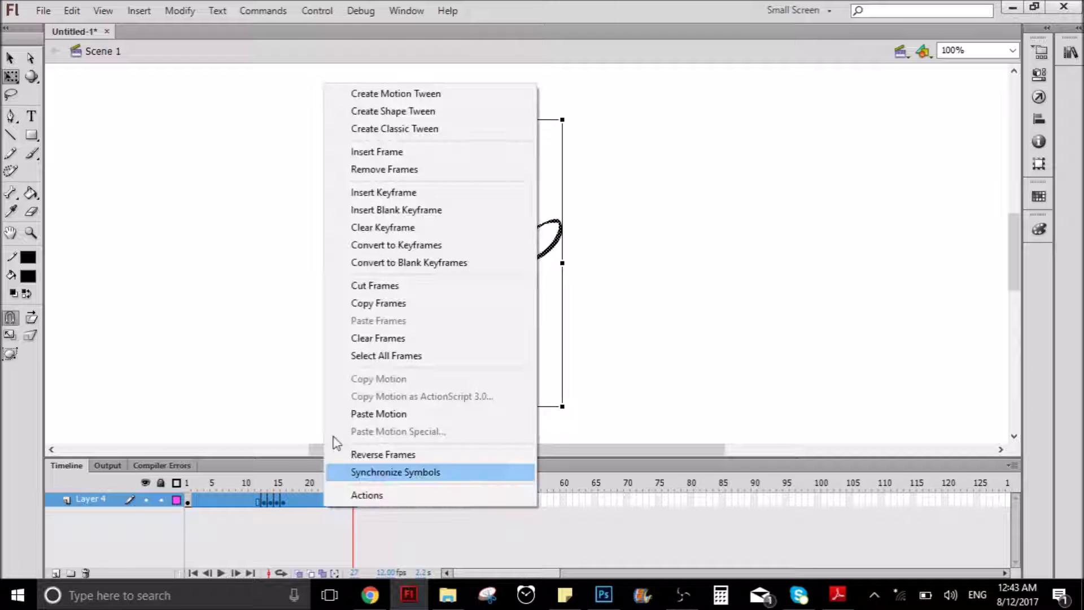
left_click(396, 160)
right_click(354, 501)
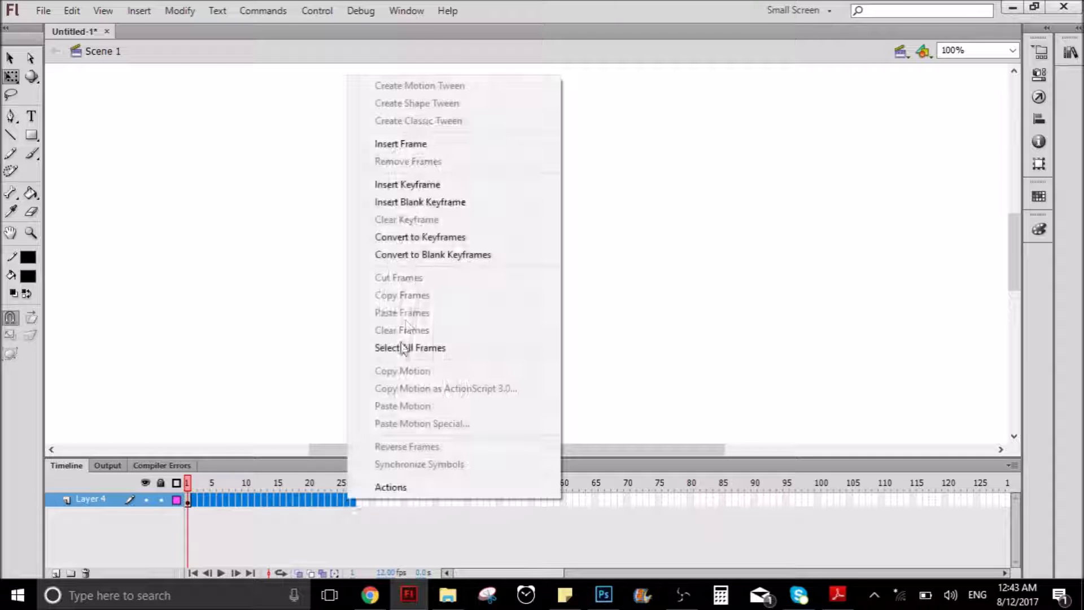
left_click(428, 151)
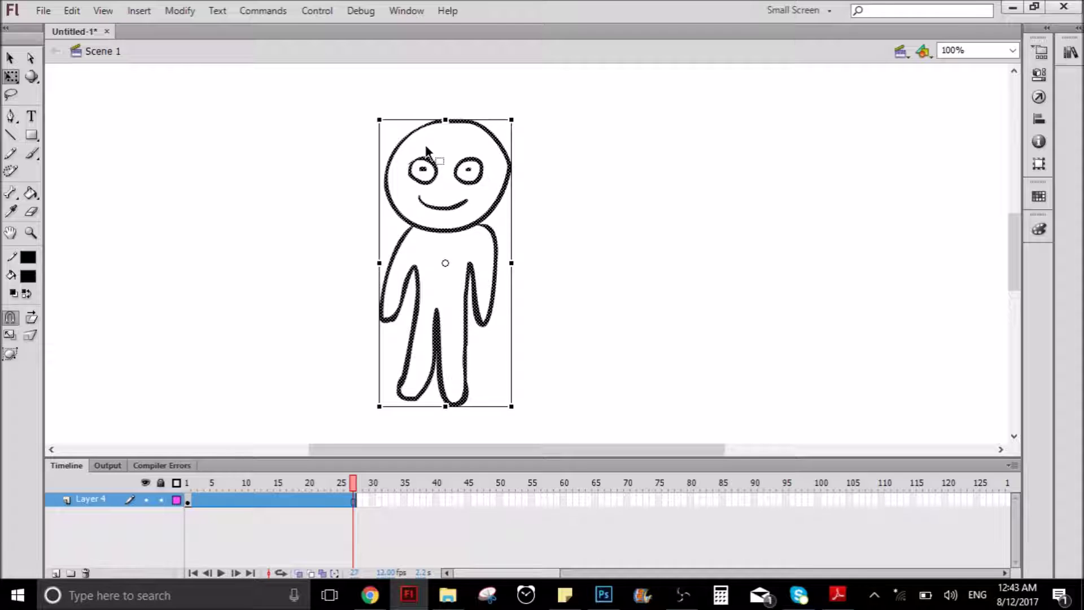
left_click(274, 500)
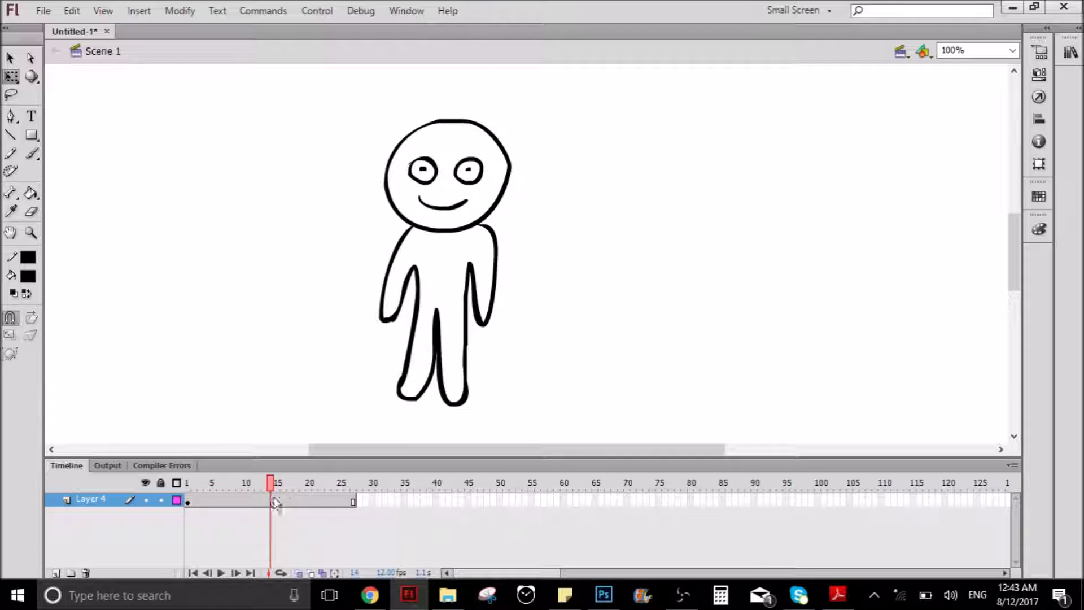
left_click_drag(273, 484, 239, 486)
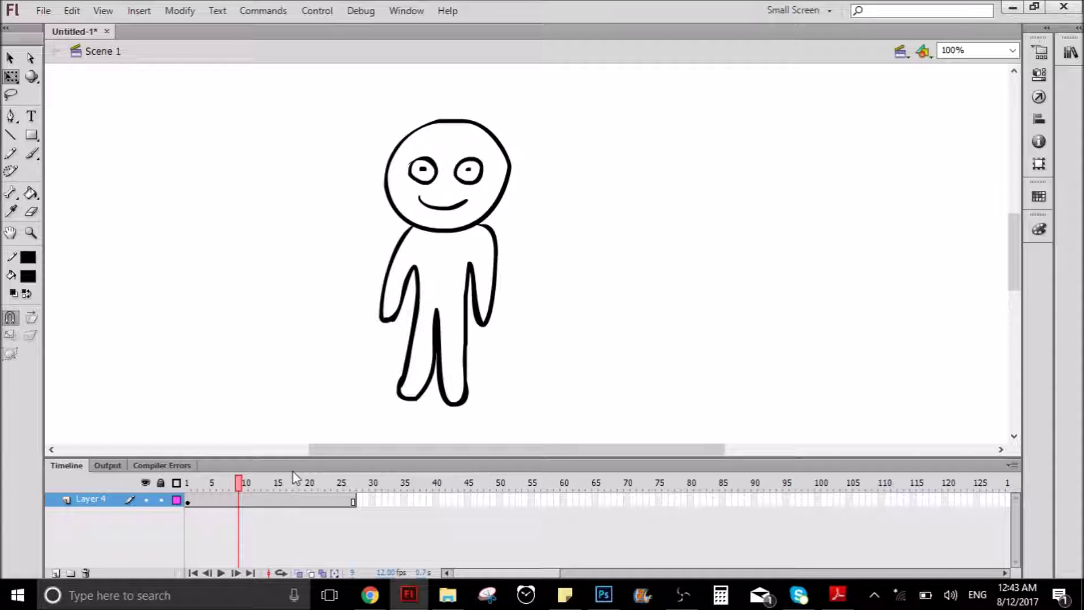
Step: Insert a keyframe at frame 13
right_click(264, 500)
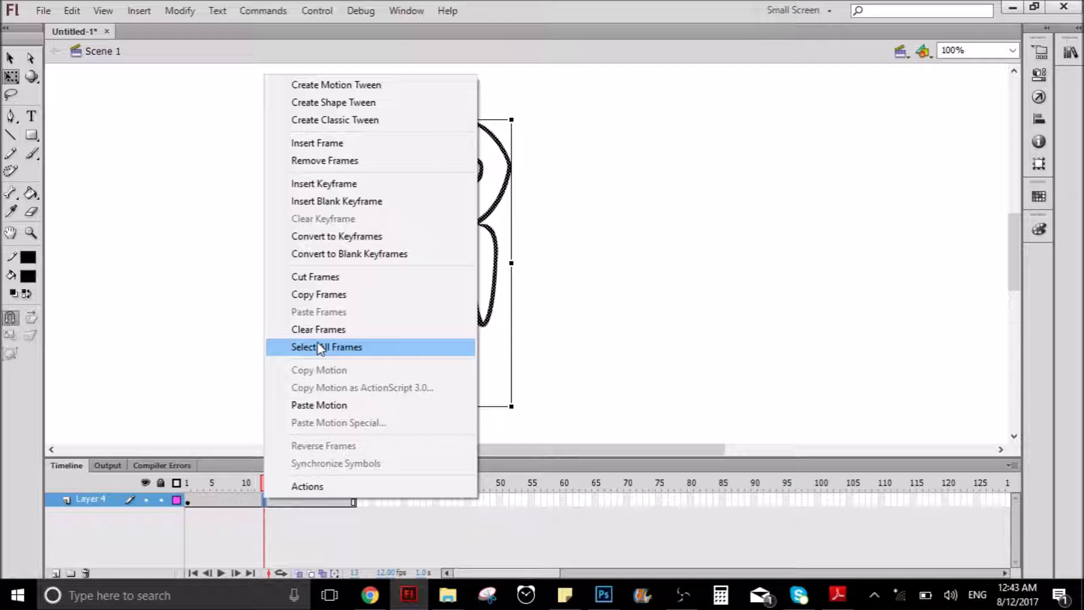
left_click(351, 187)
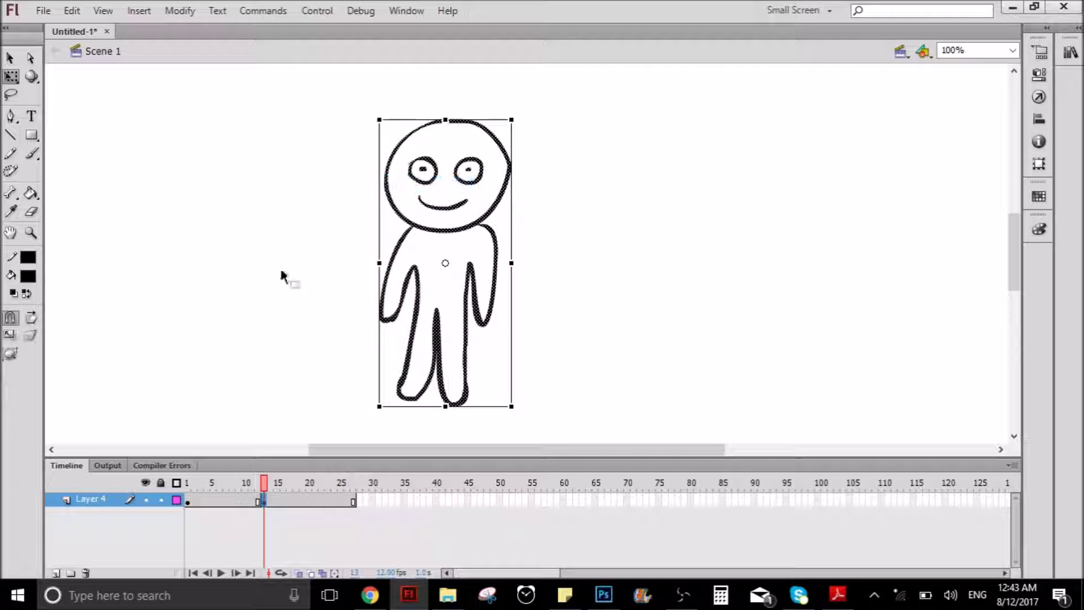
left_click(226, 358)
Step: Erase the lowered right arm, brush it back raised in a wave, and replay from frame 1
left_click(31, 211)
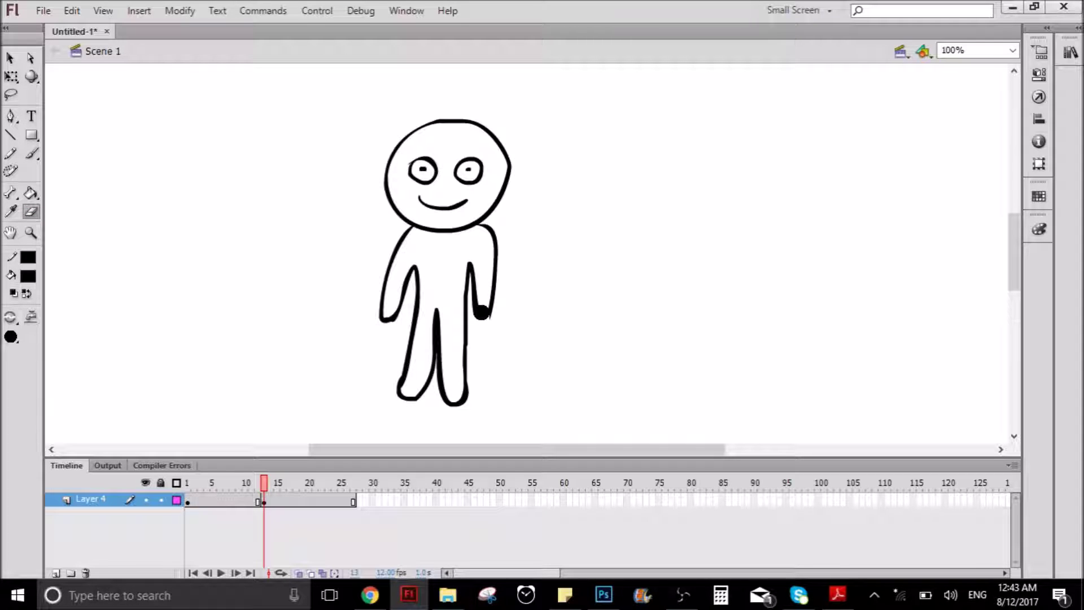
left_click_drag(482, 312, 490, 232)
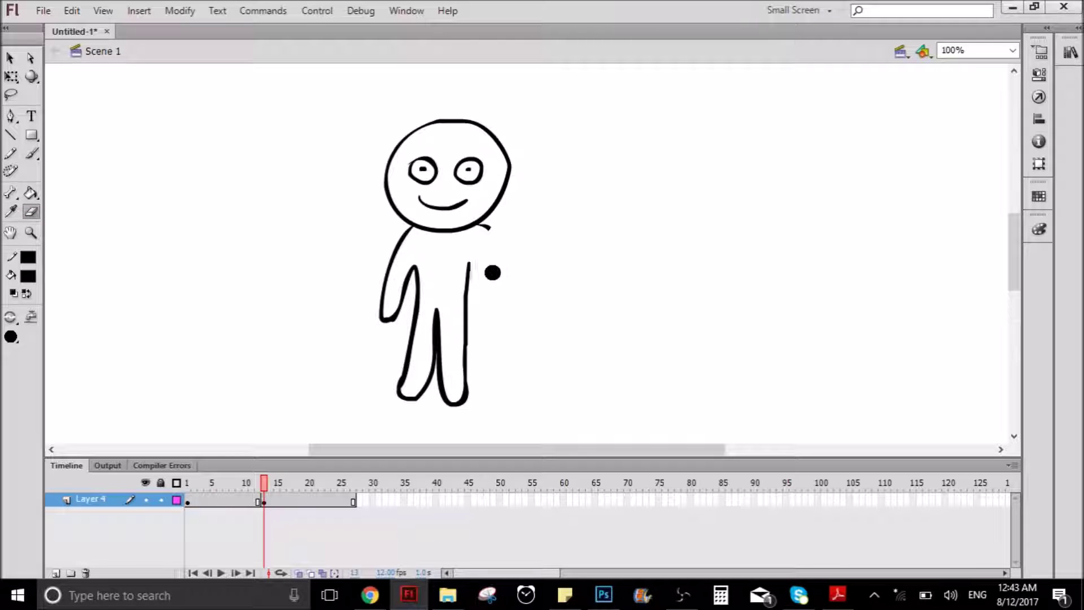
left_click(31, 153)
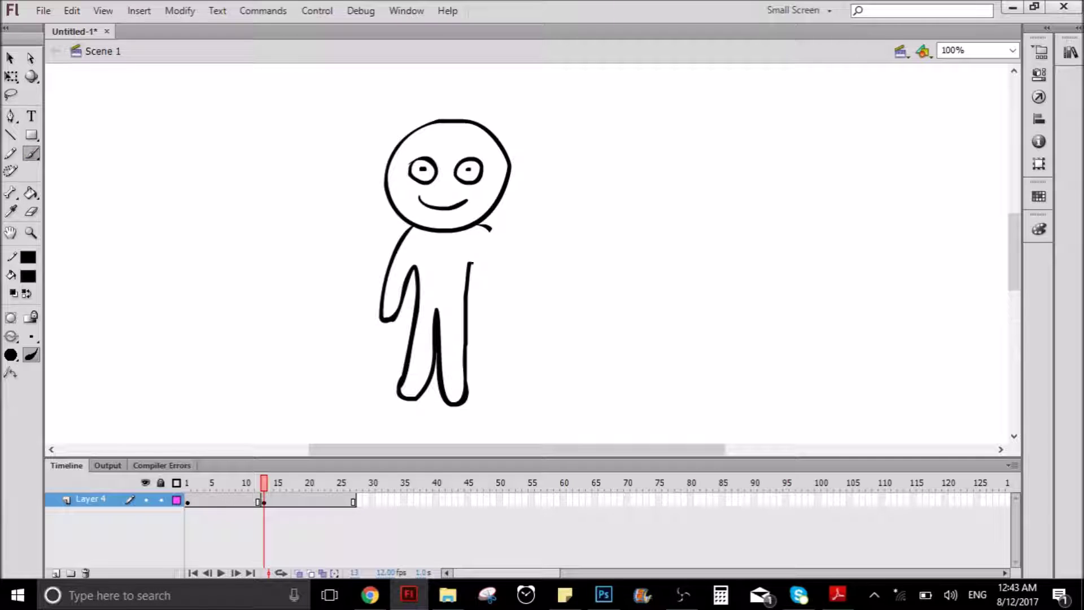
mouse_move(469, 264)
left_mouse_down()
mouse_move(491, 269)
mouse_move(554, 238)
mouse_move(543, 230)
mouse_move(509, 247)
mouse_move(487, 229)
left_mouse_up()
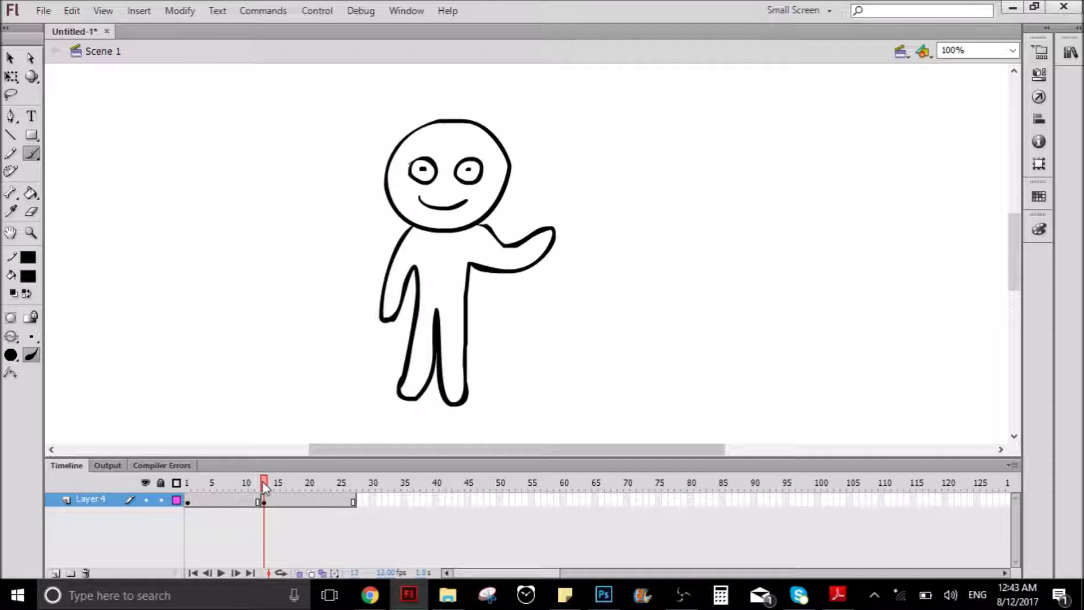
left_click_drag(264, 484, 187, 484)
key("Return")
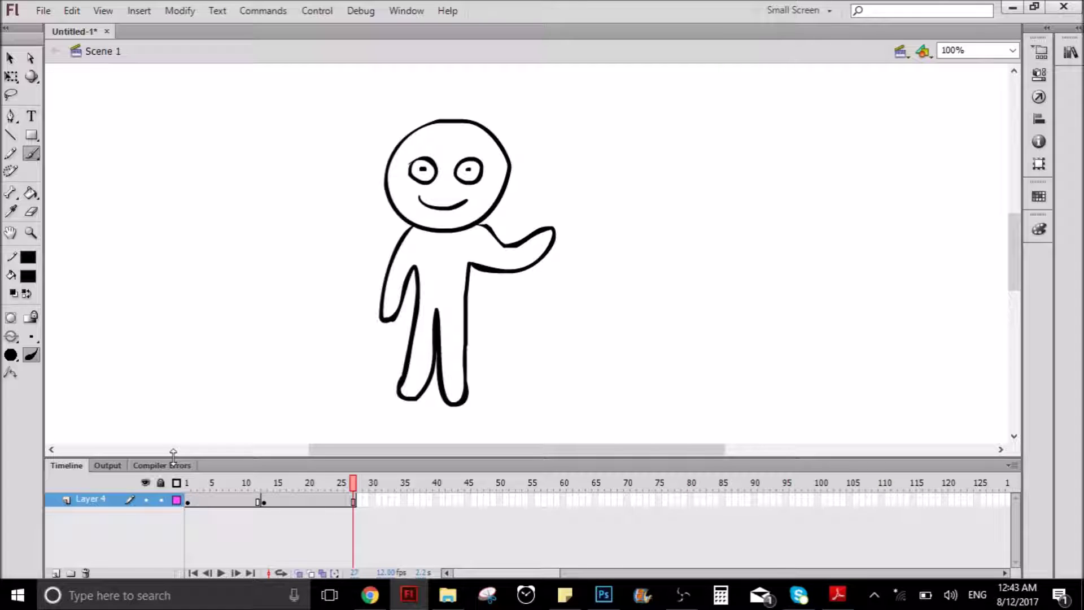
Step: Replay the wave, thicken the raised arm's outline near the hand, and compare frames 12 and 13
key("Return")
key("Return")
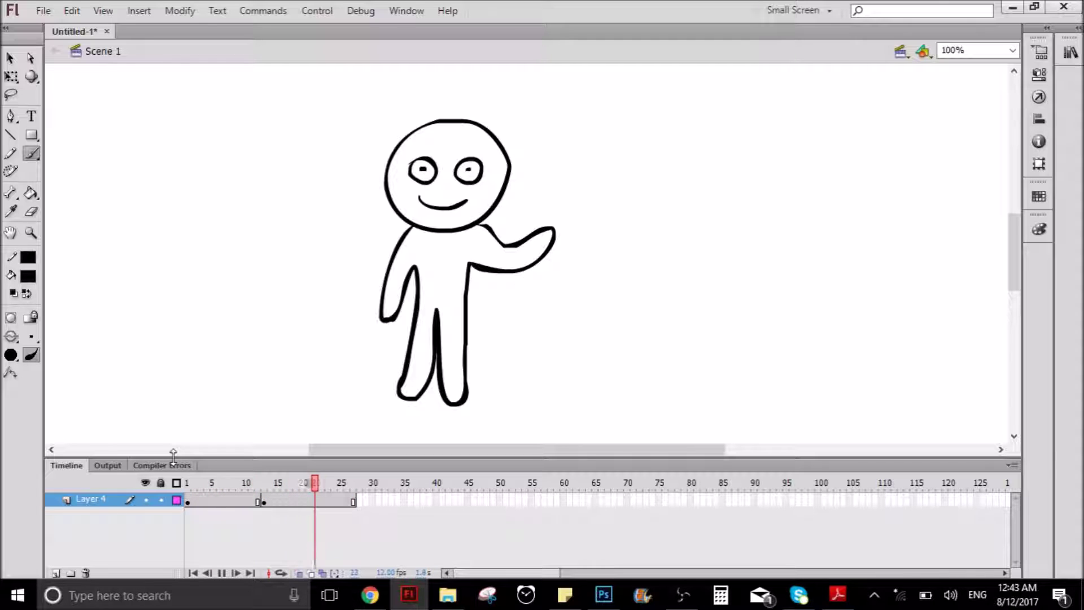
left_click_drag(537, 239, 509, 248)
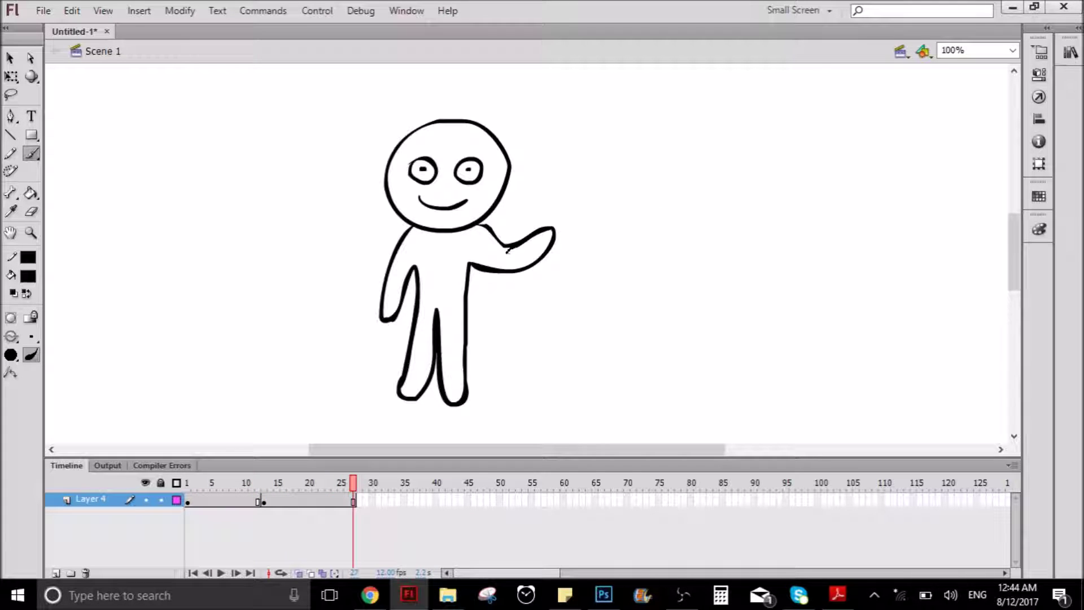
left_click(262, 500)
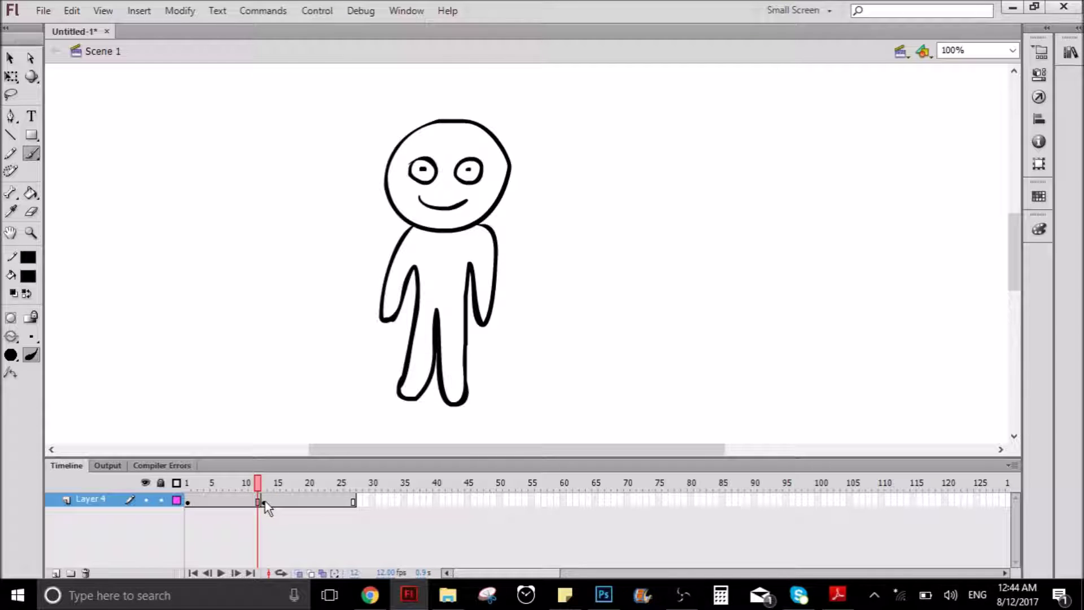
left_click(265, 500)
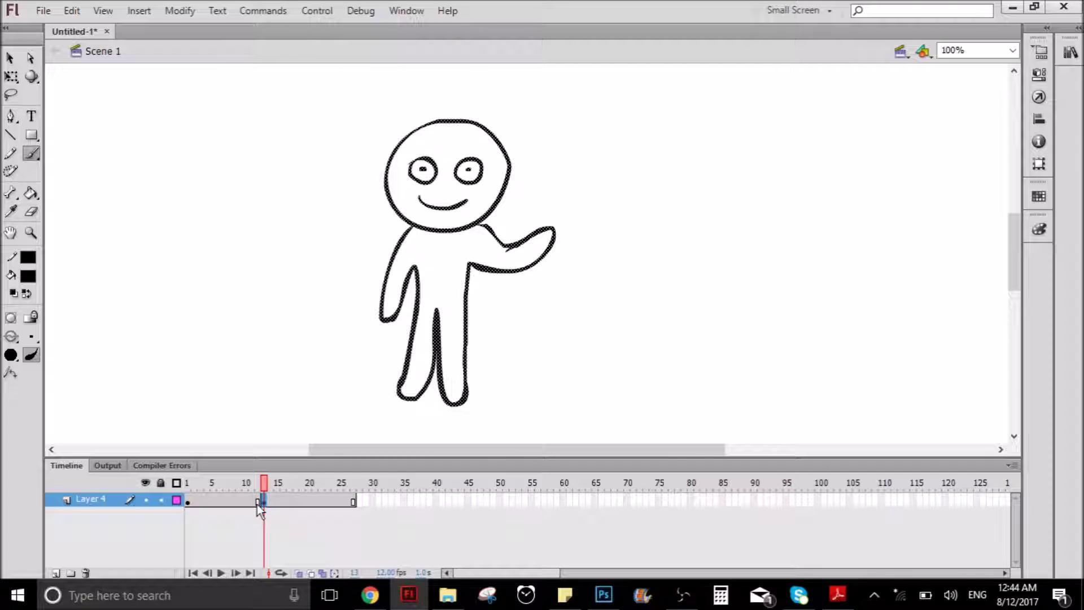
Step: Insert a keyframe at frame 12 and compare its arms-down pose with frame 13's wave
right_click(257, 501)
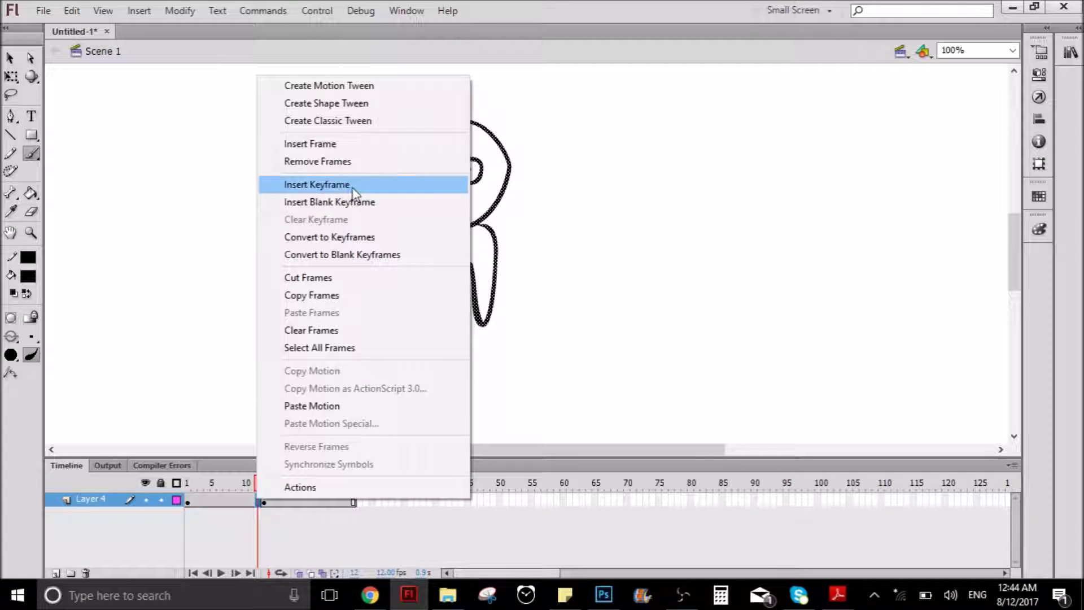
left_click(352, 188)
left_click(263, 501)
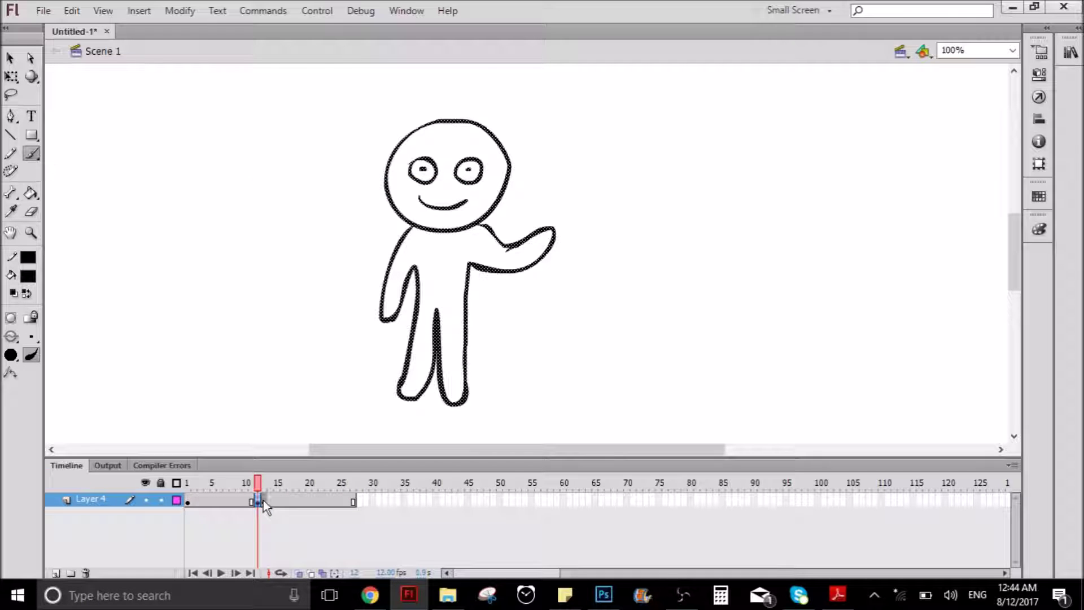
mouse_move(263, 501)
left_mouse_down()
mouse_move(275, 504)
mouse_move(263, 502)
left_mouse_up()
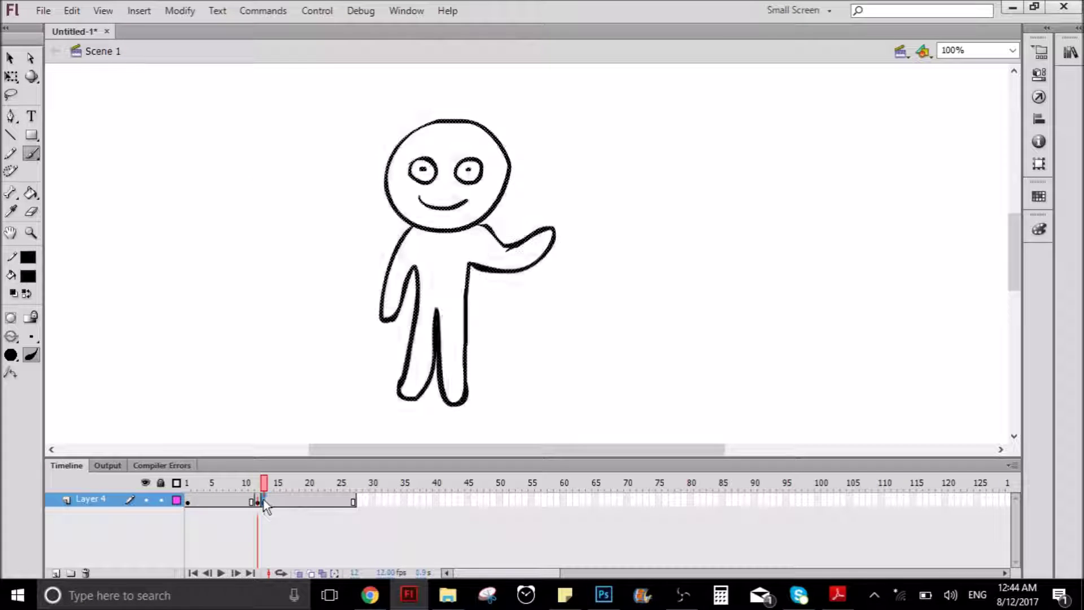
left_click(264, 503)
left_click(261, 502)
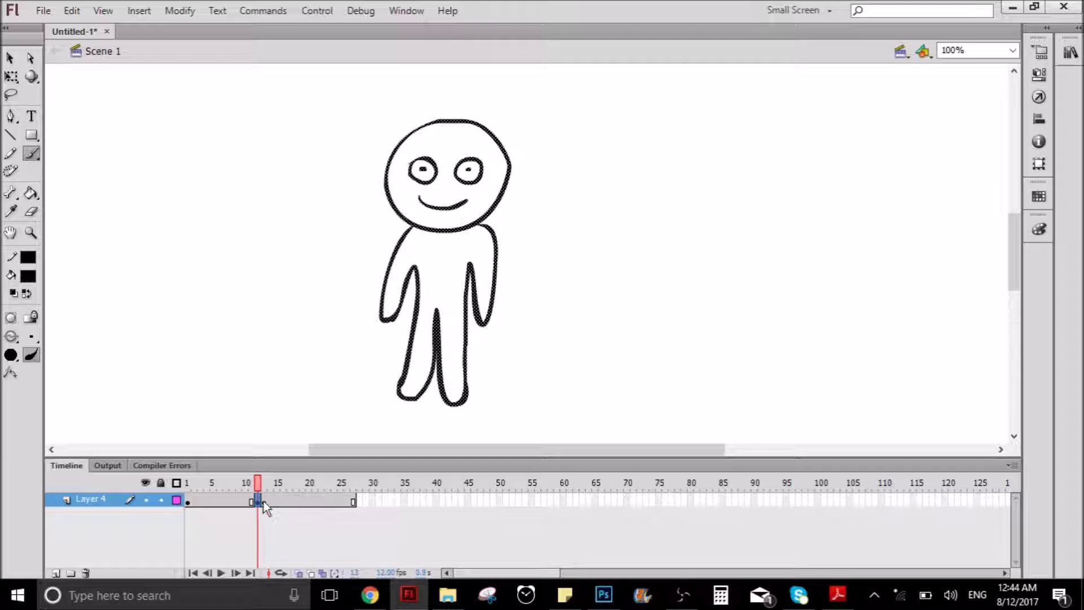
left_click(264, 502)
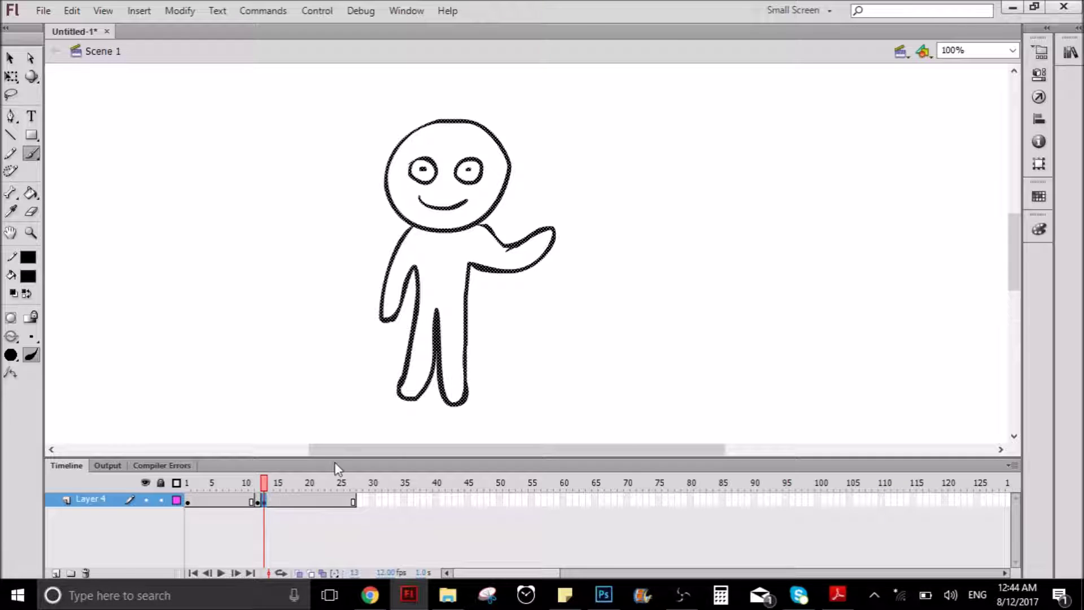
left_click(257, 502)
Step: Erase the right arm from frame 12's drawing
left_click(31, 211)
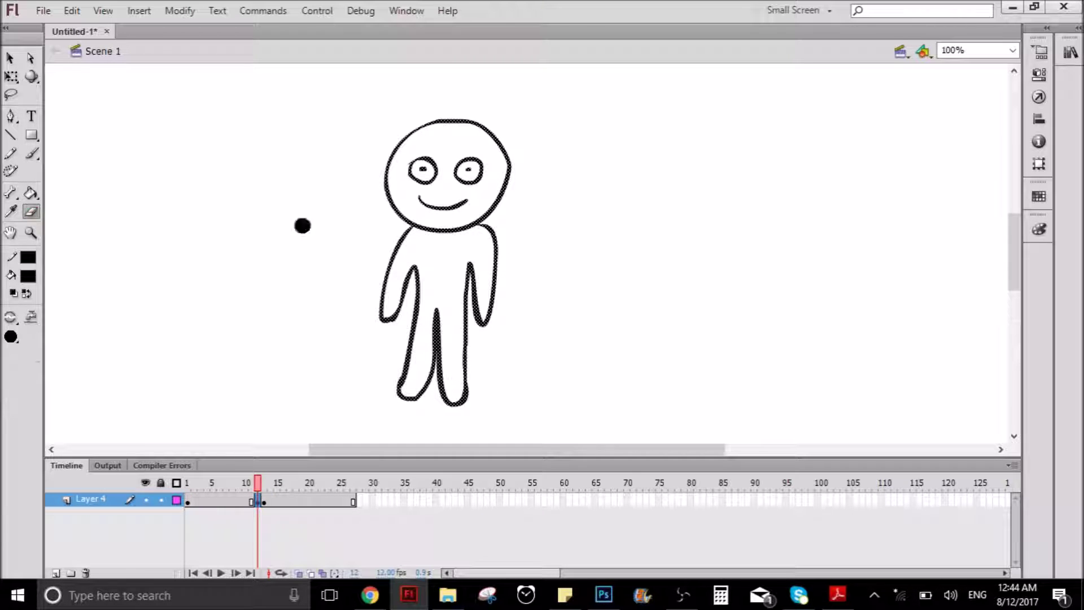
mouse_move(486, 323)
left_mouse_down()
mouse_move(478, 276)
mouse_move(485, 288)
mouse_move(498, 274)
mouse_move(489, 230)
left_mouse_up()
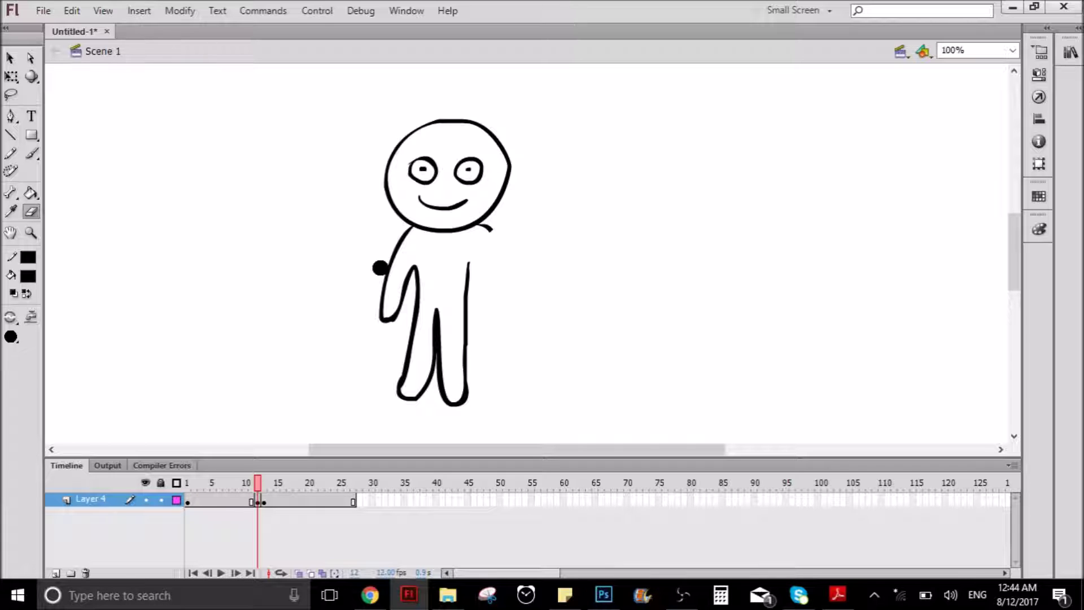
left_click(31, 153)
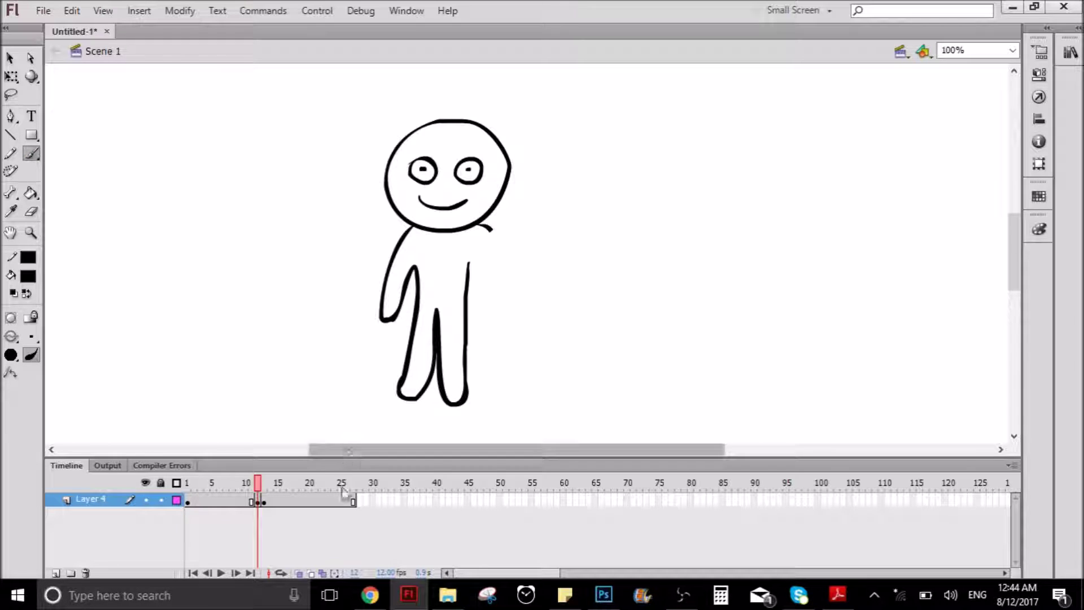
Step: With onion skin on, paint a jagged zigzag smear arm on frame 12
left_click(298, 573)
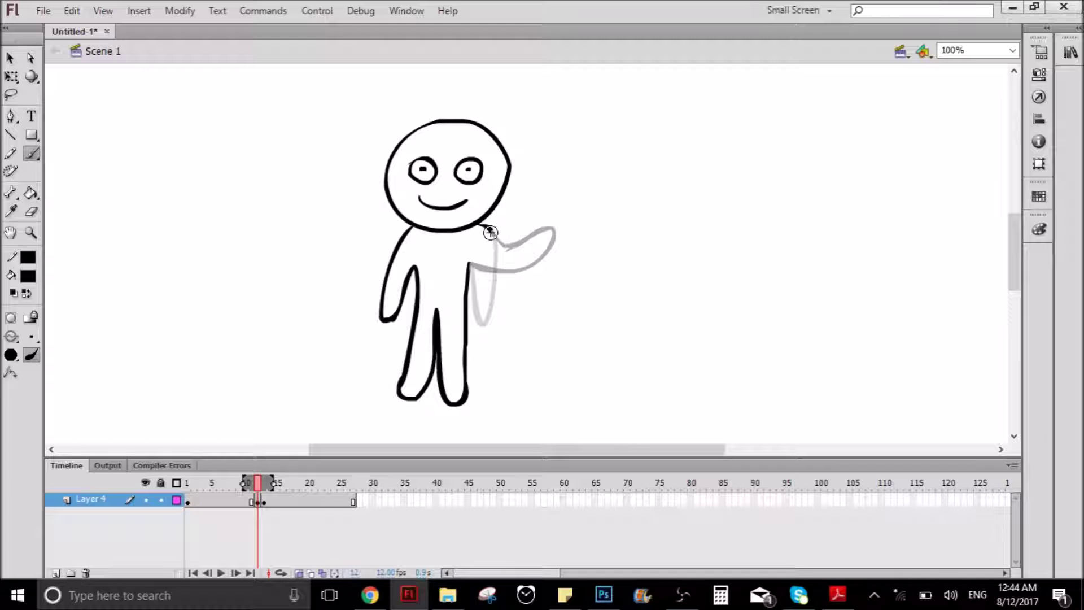
mouse_move(489, 230)
left_mouse_down()
mouse_move(509, 255)
mouse_move(550, 242)
mouse_move(497, 318)
mouse_move(507, 293)
mouse_move(495, 303)
mouse_move(467, 261)
left_mouse_up()
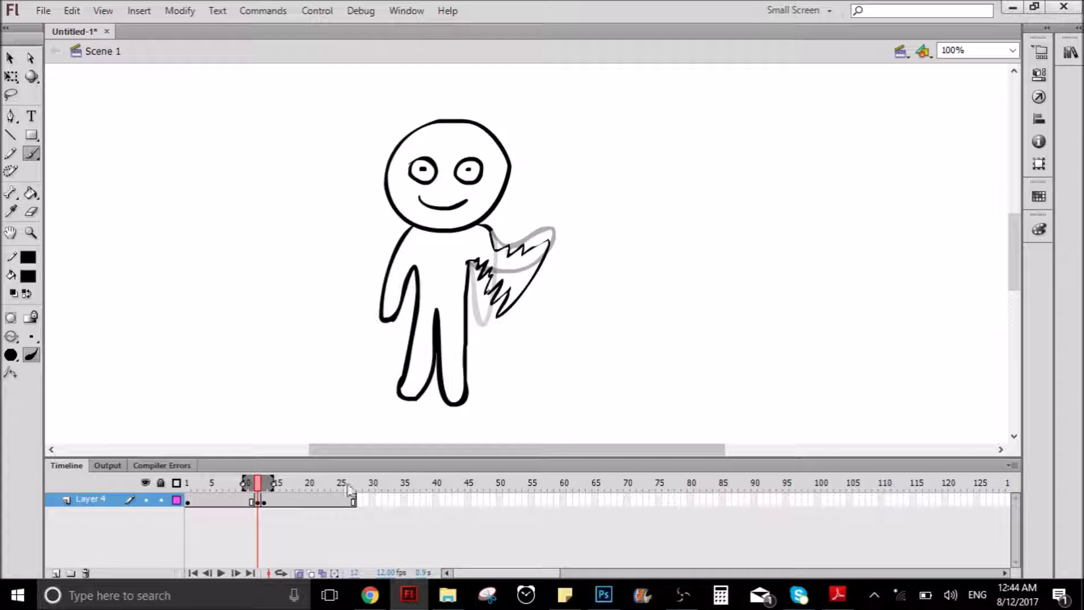
left_click(299, 574)
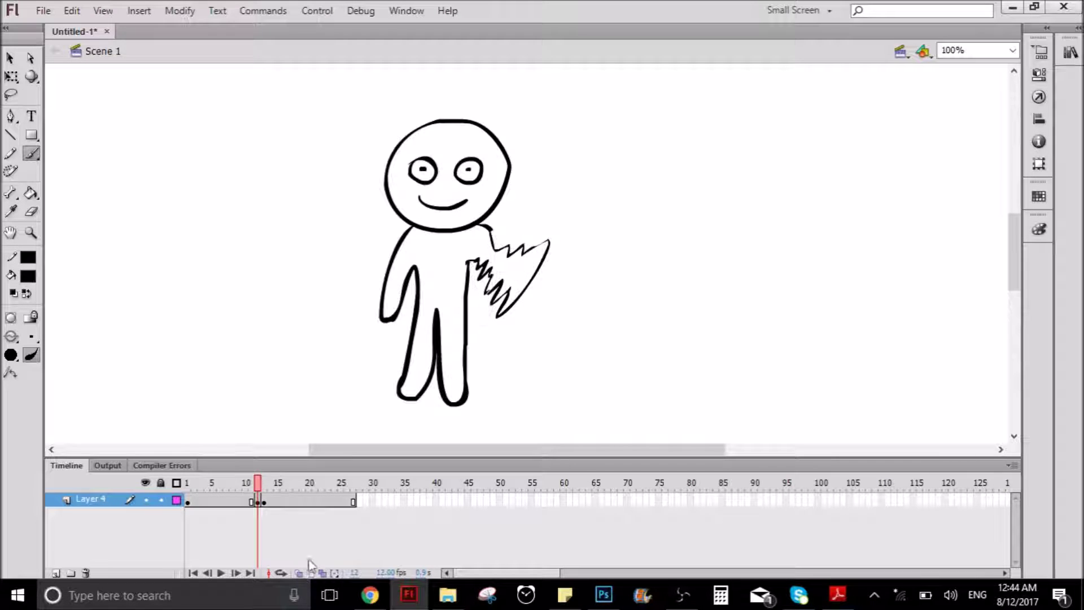
Step: Play the wave from frames 5 and 9 and step through frames 11–12 to check the smear
left_click_drag(257, 484, 216, 469)
key("Return")
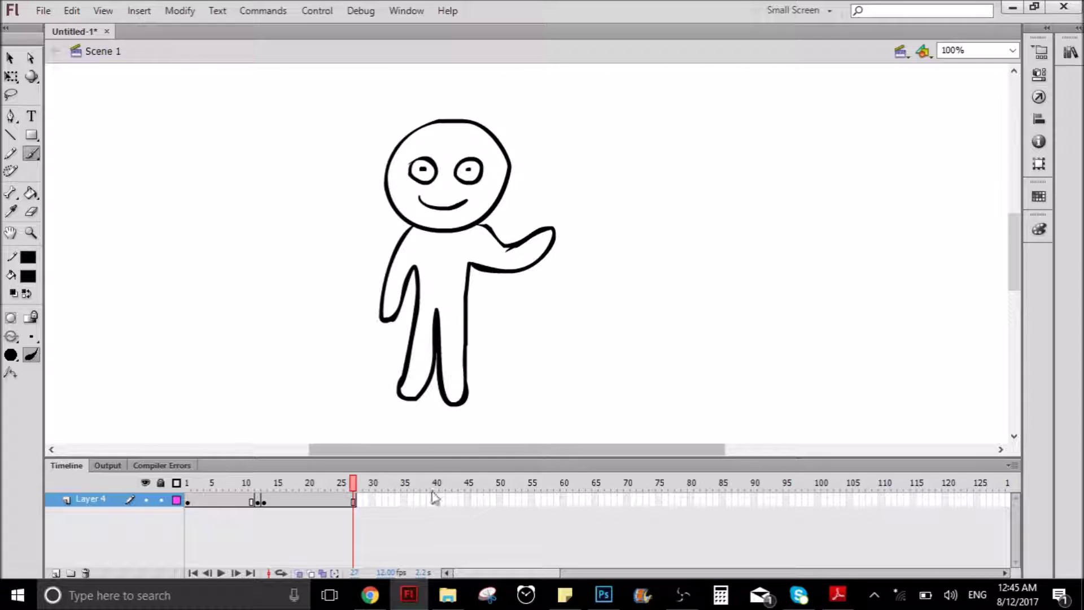
left_click(253, 498)
left_click(258, 498)
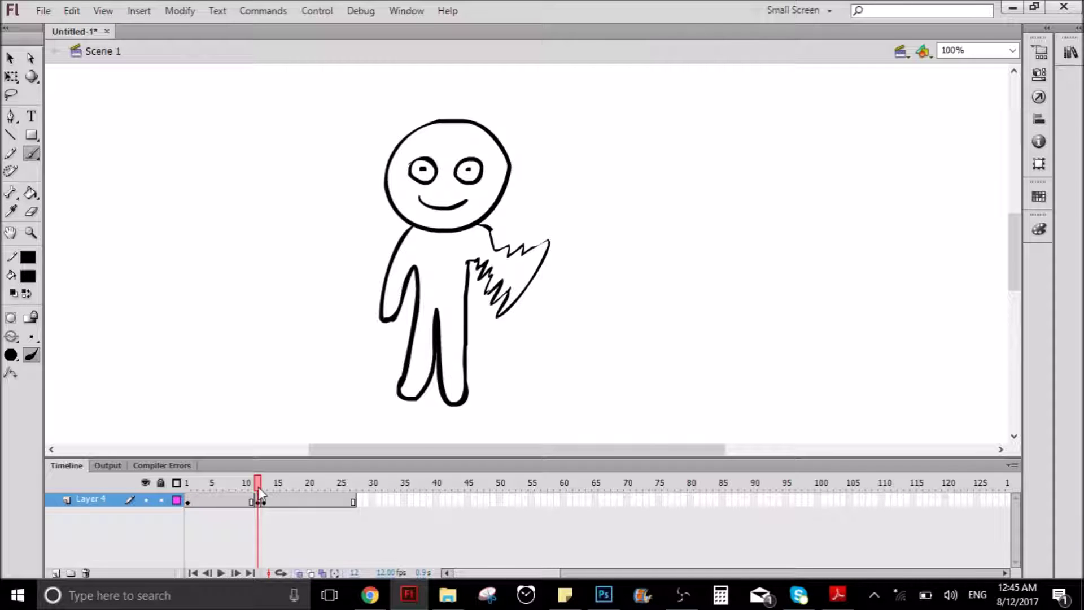
left_click_drag(259, 489, 239, 485)
key("Return")
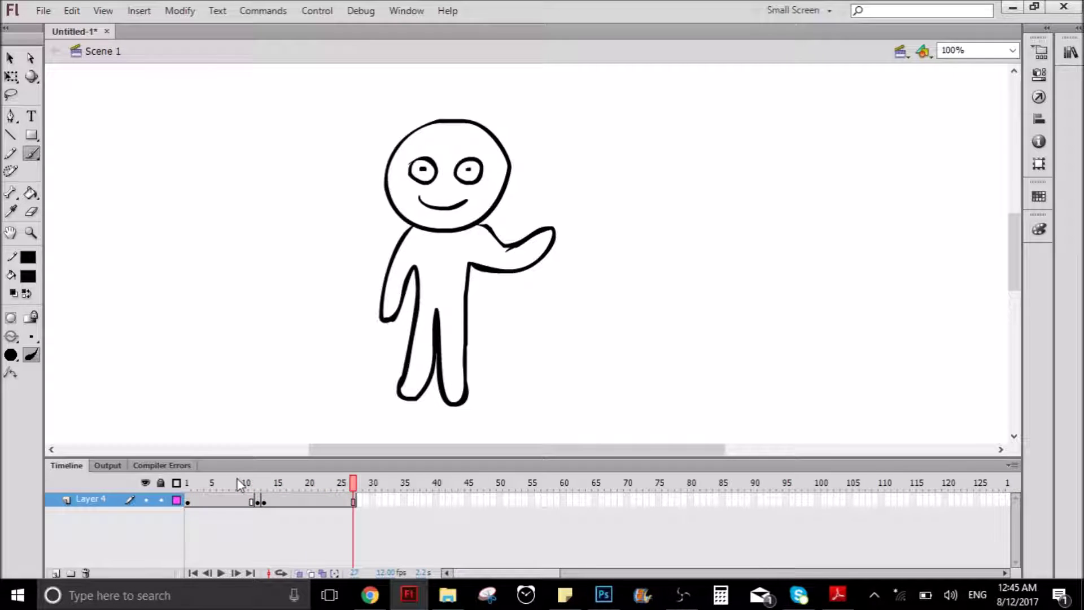
right_click(271, 501)
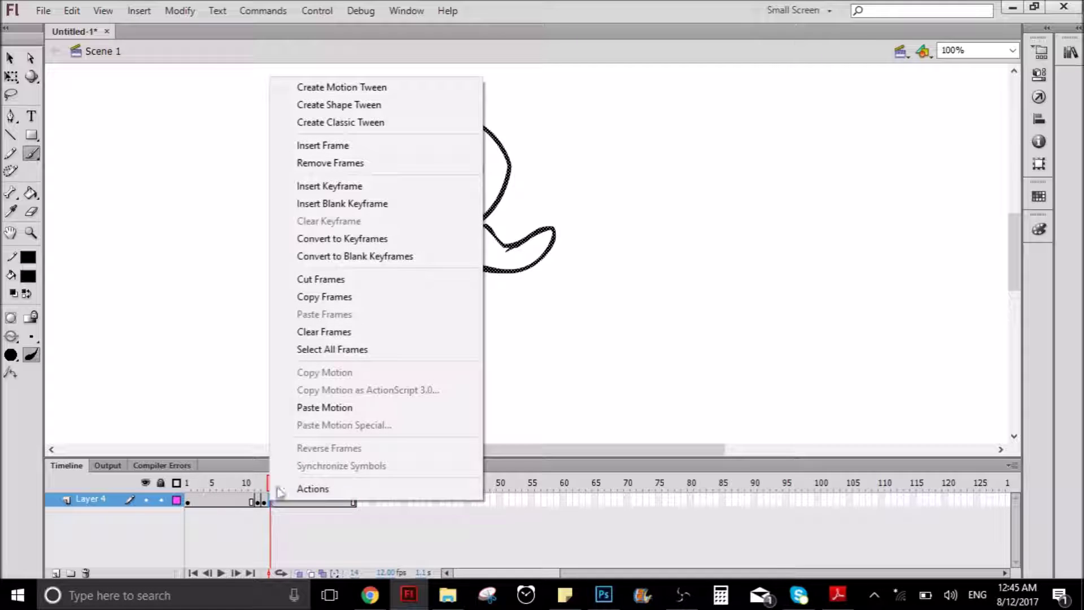
Step: Insert a keyframe at frame 14 and step between frames 12 and 13
left_click(346, 185)
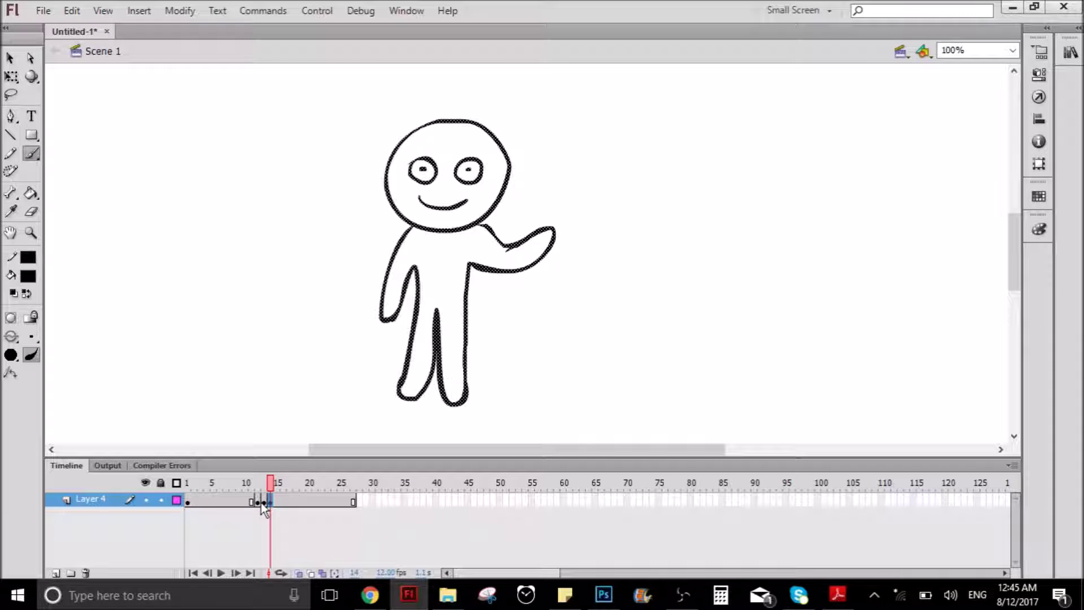
left_click(261, 502)
left_click(258, 501)
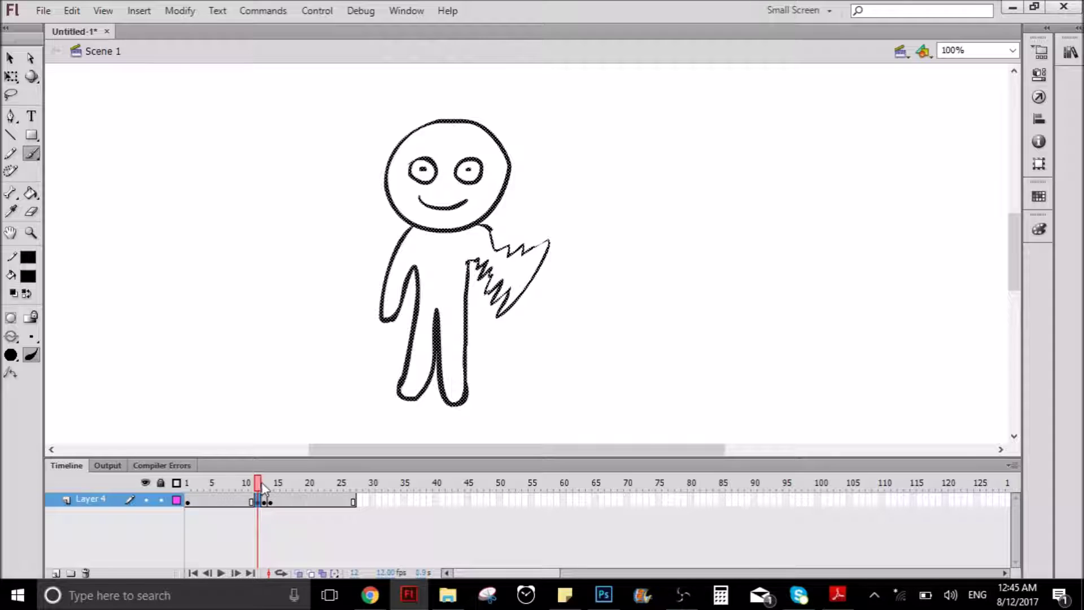
left_click(264, 483)
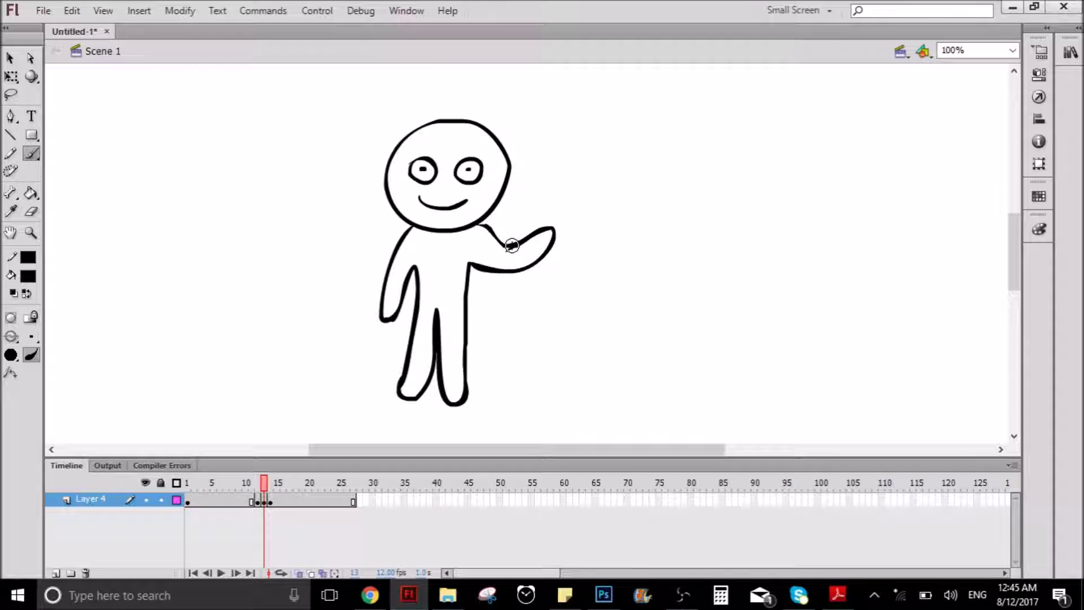
Step: Stretch the waving figure on frame 13 slightly taller with Free Transform
left_click(263, 501)
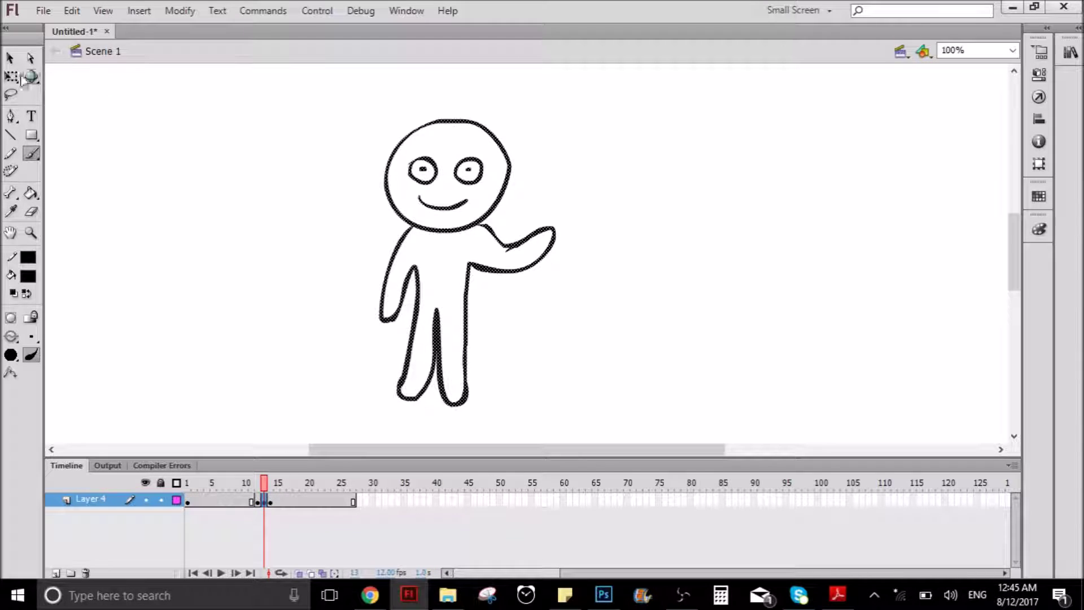
left_click(11, 78)
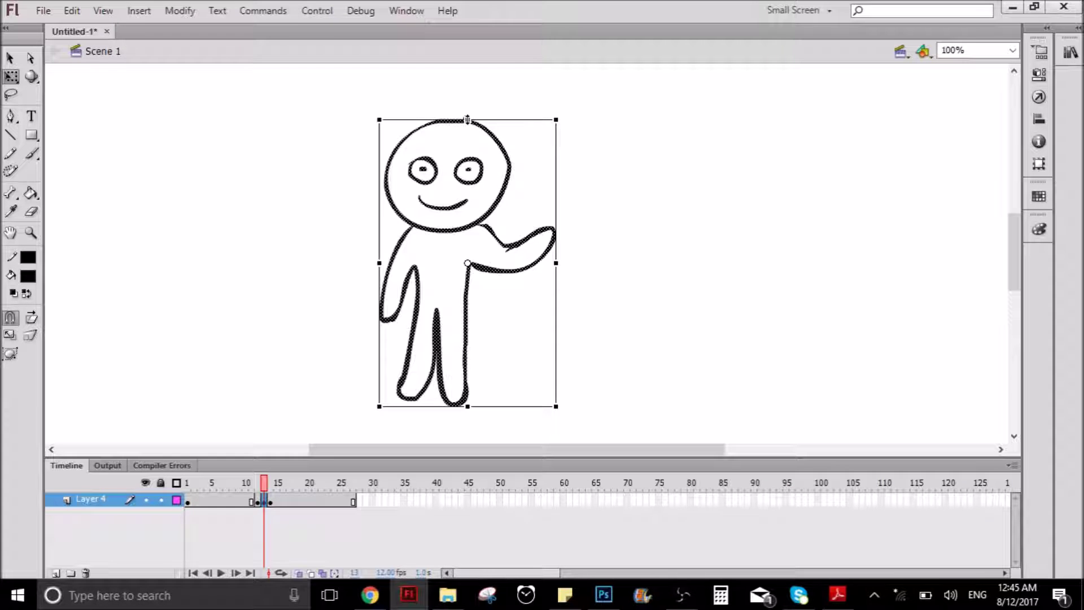
left_click_drag(467, 120, 467, 113)
left_click(588, 425)
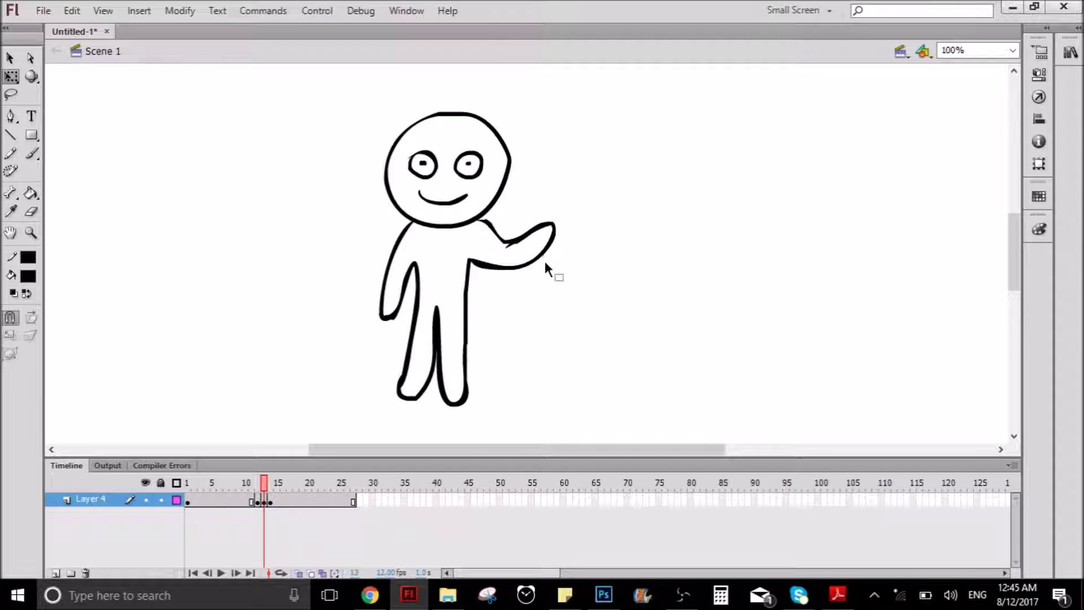
Step: Replay the animation from frame 5 and again from the start
left_click(215, 500)
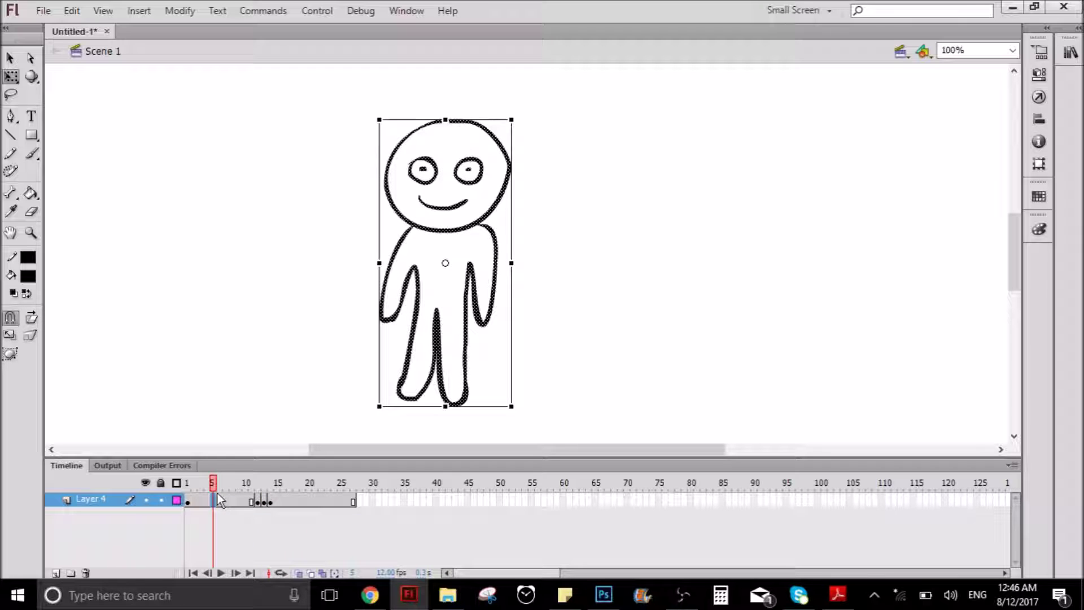
key("Return")
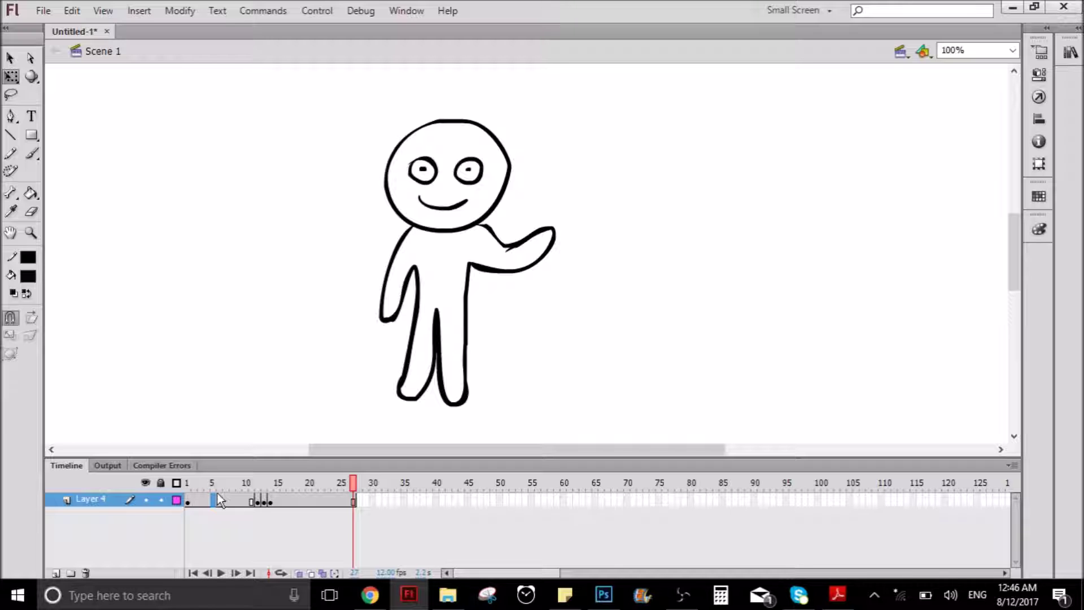
key("Return")
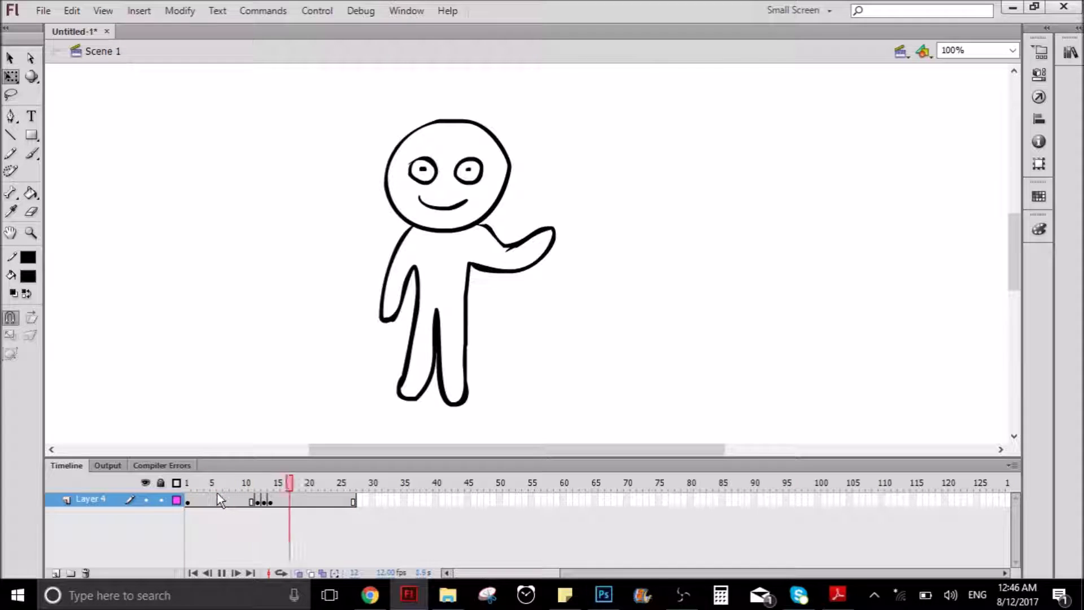
Step: Add a keyframe at frame 11, squash the arms-down figure slightly shorter, and rewind to frame 1
left_click(251, 502)
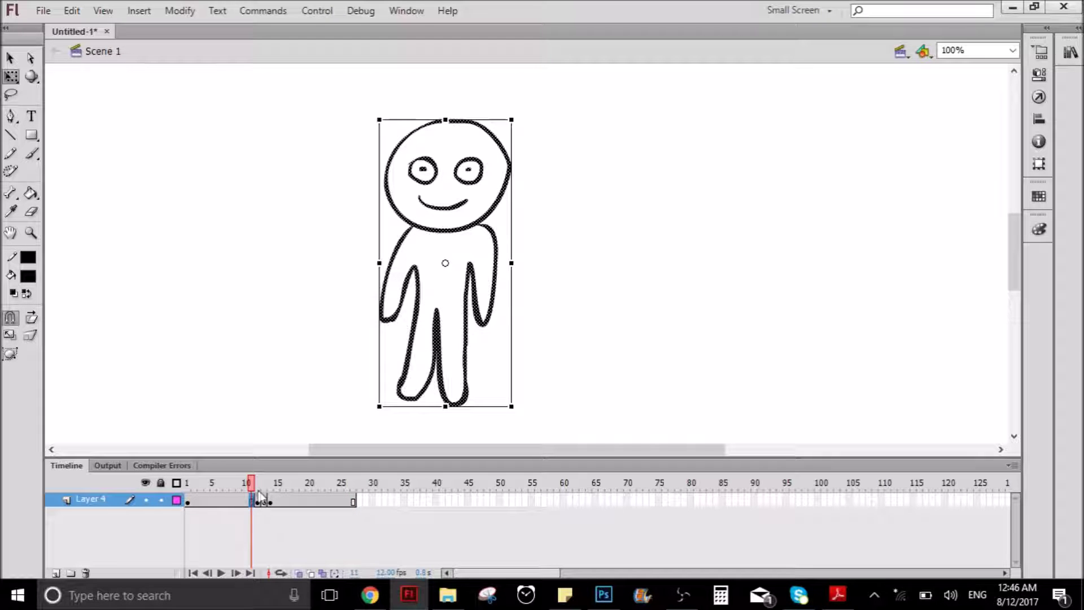
right_click(259, 492)
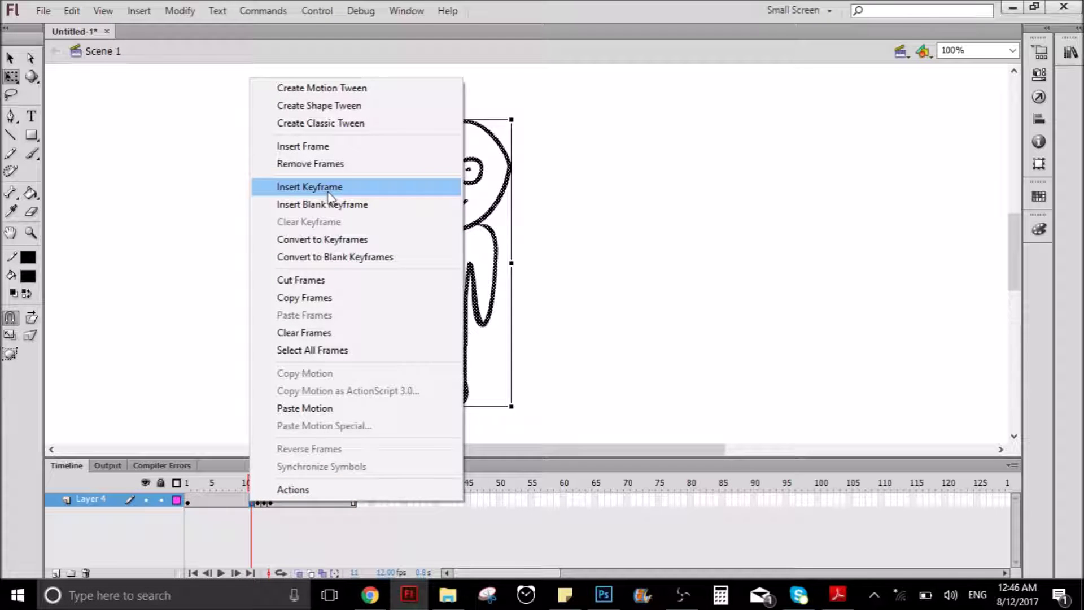
left_click(328, 190)
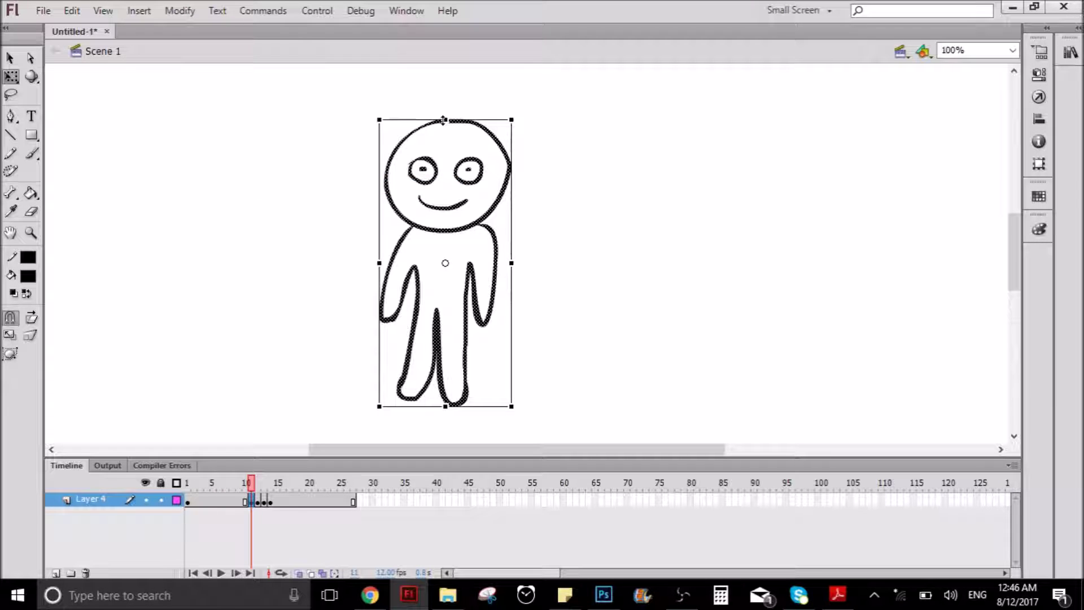
left_click_drag(444, 120, 444, 128)
left_click(672, 280)
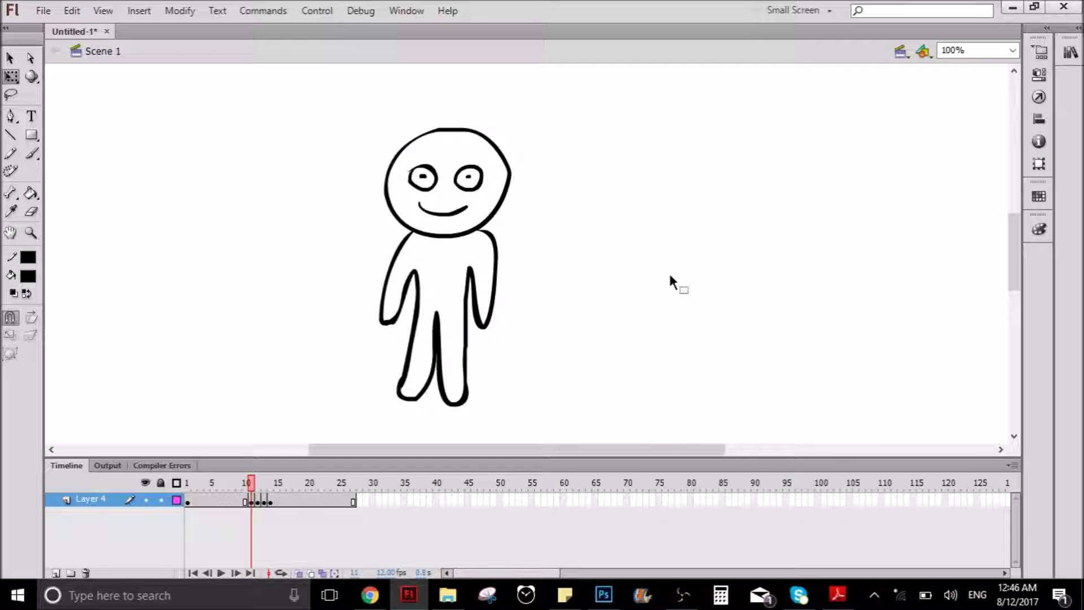
left_click_drag(248, 483, 172, 484)
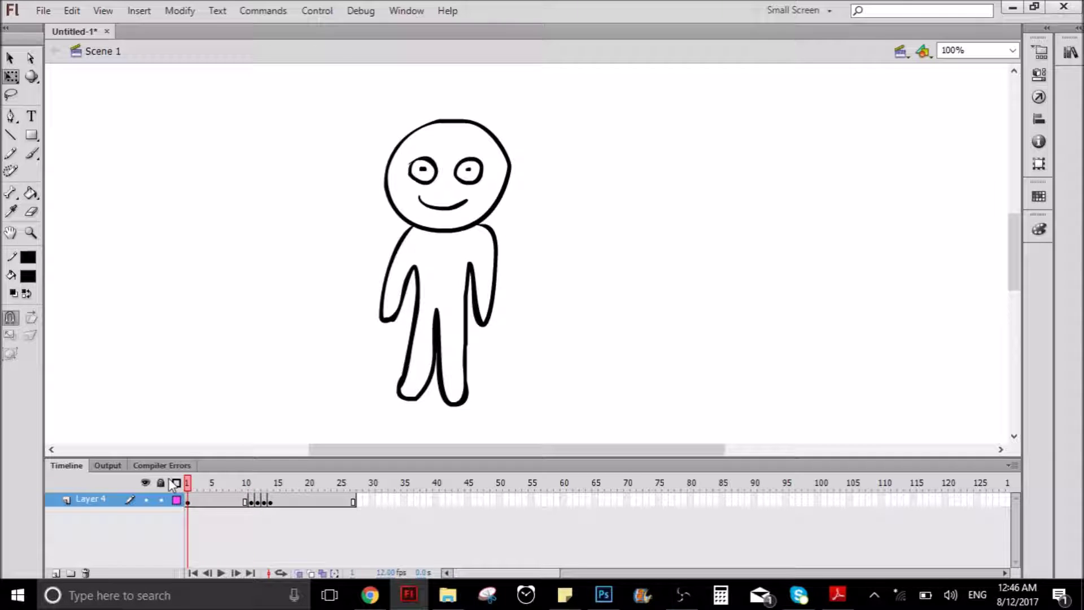
key("Return")
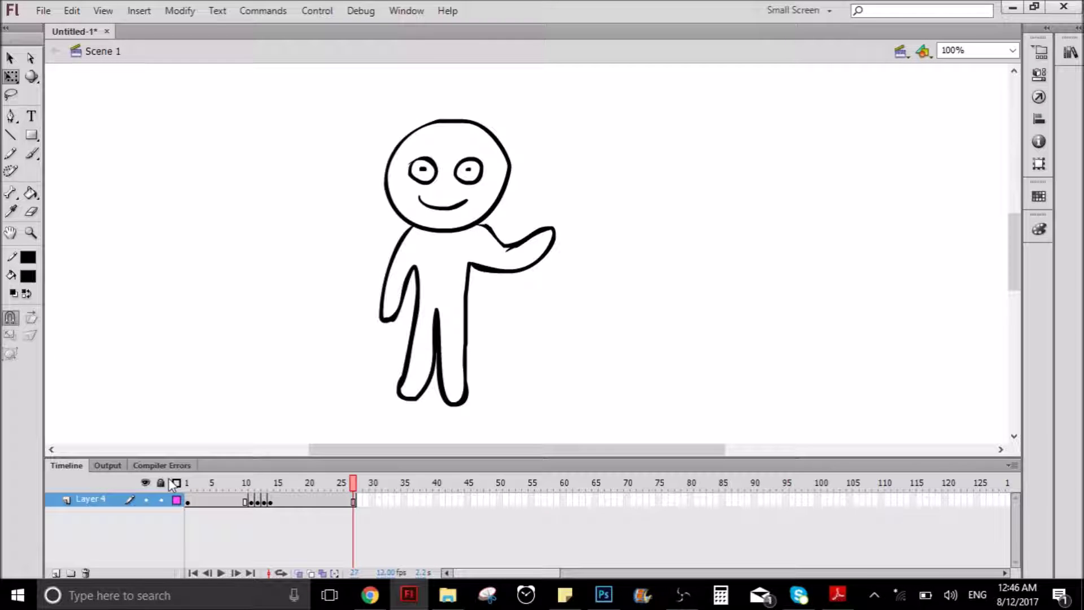
key("Return")
key("Return")
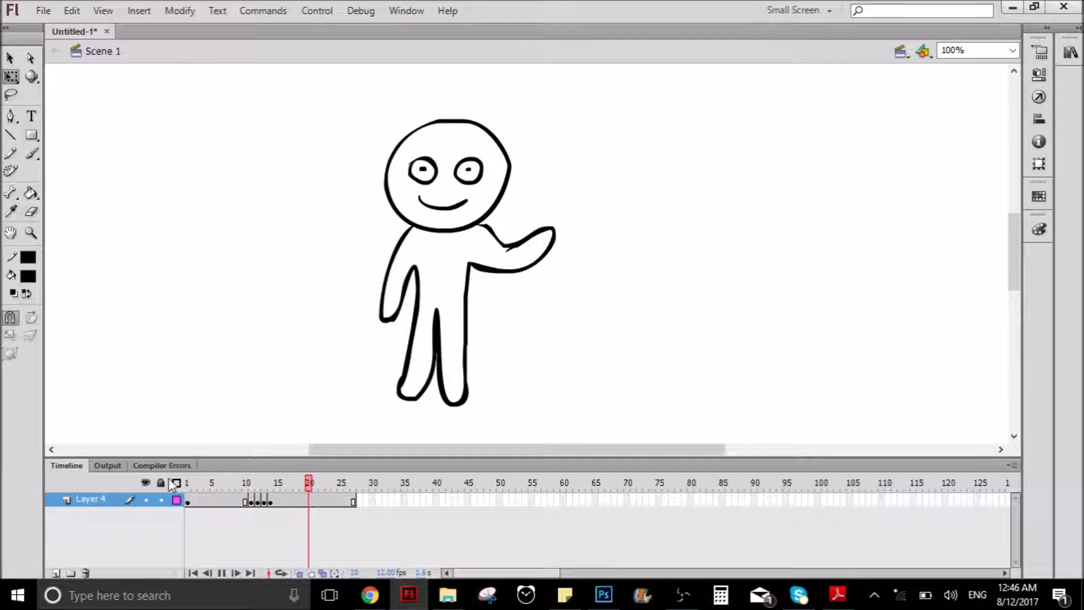